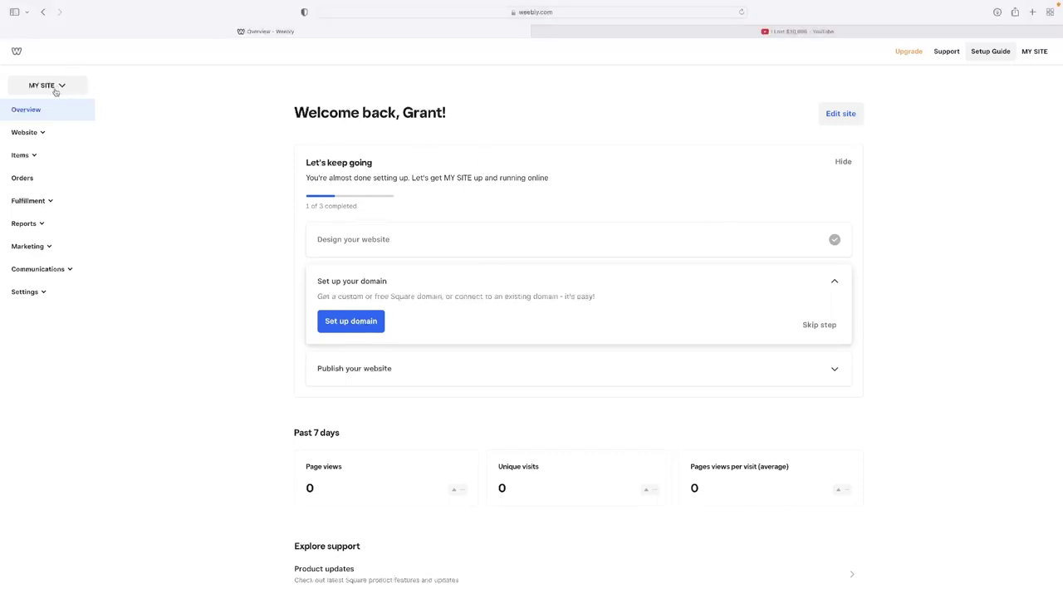
- Leave the site switcher without changing sites and open MY SITE for editing
{"action": "left_click", "coordinate": [62, 86]}
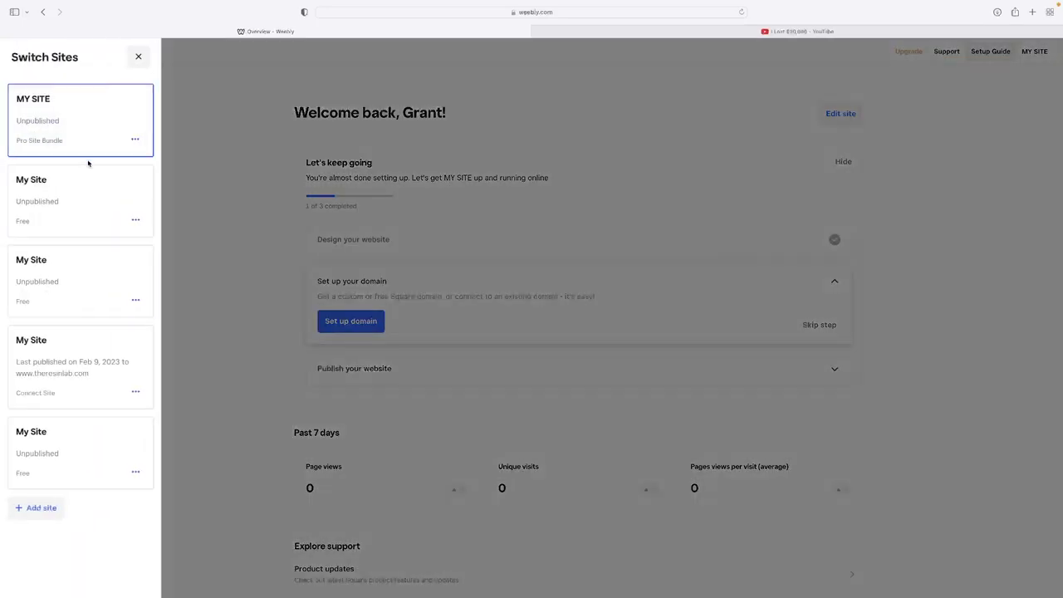
{"action": "left_click", "coordinate": [240, 112]}
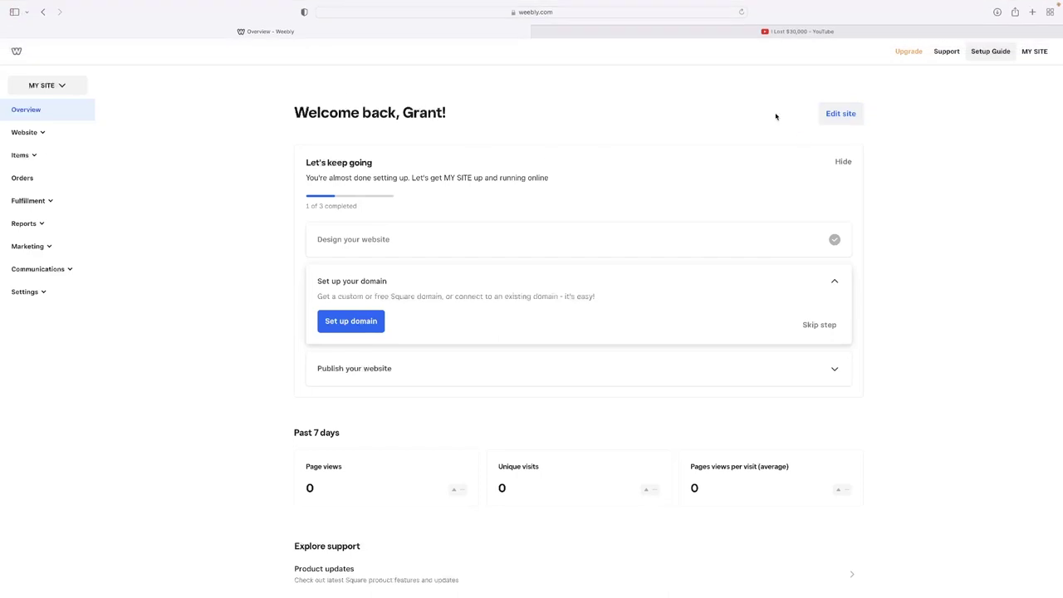
{"action": "left_click", "coordinate": [844, 122]}
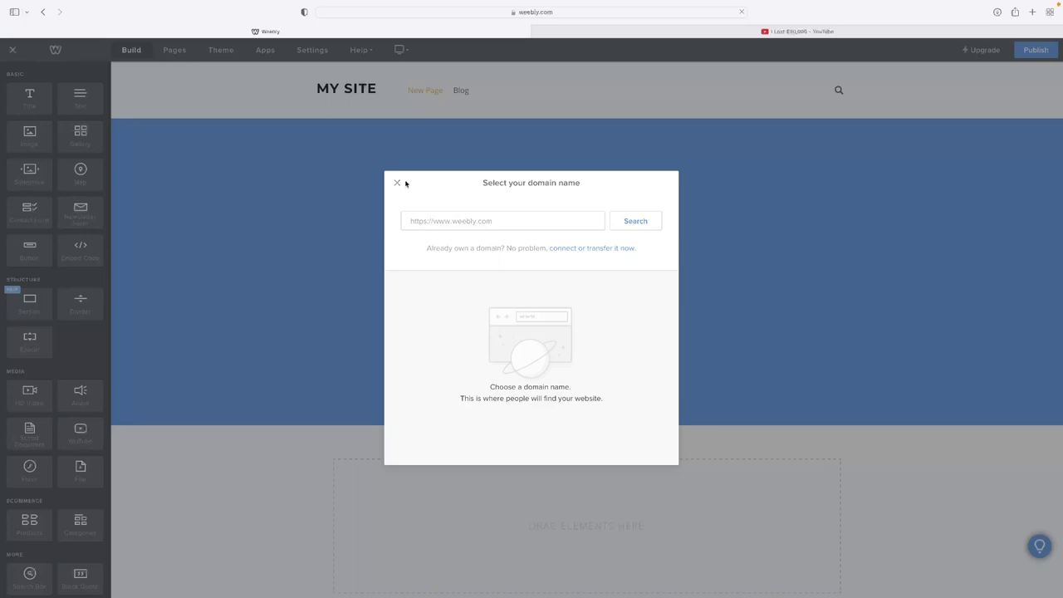
- Dismiss the domain-name prompt to reveal the page
{"action": "left_click", "coordinate": [397, 185]}
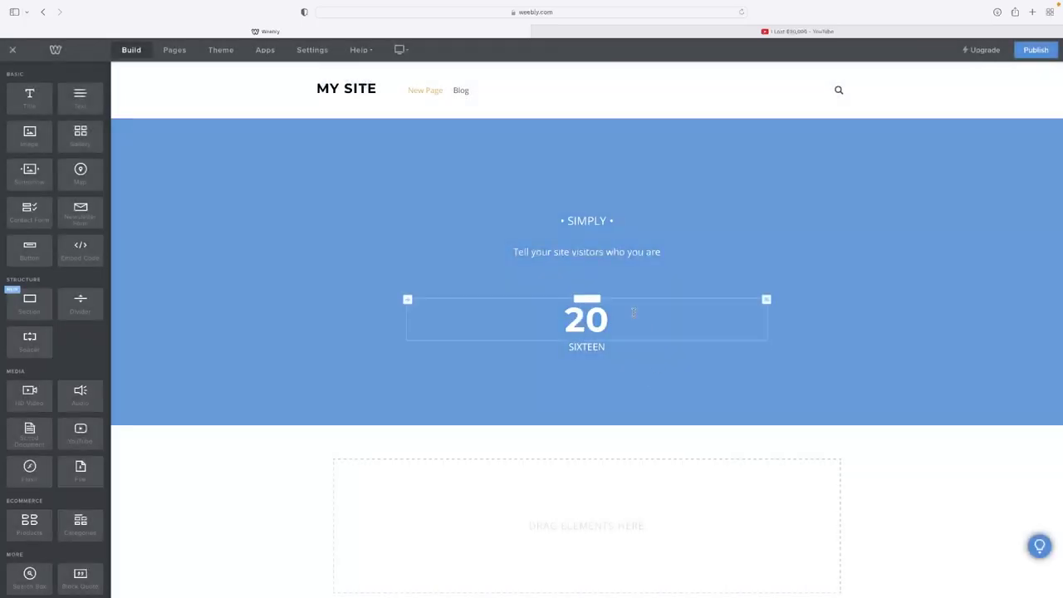
{"action": "scroll", "coordinate": [622, 284], "scroll_direction": "down", "scroll_amount": 2}
{"action": "scroll", "coordinate": [622, 283], "scroll_direction": "up", "scroll_amount": 2}
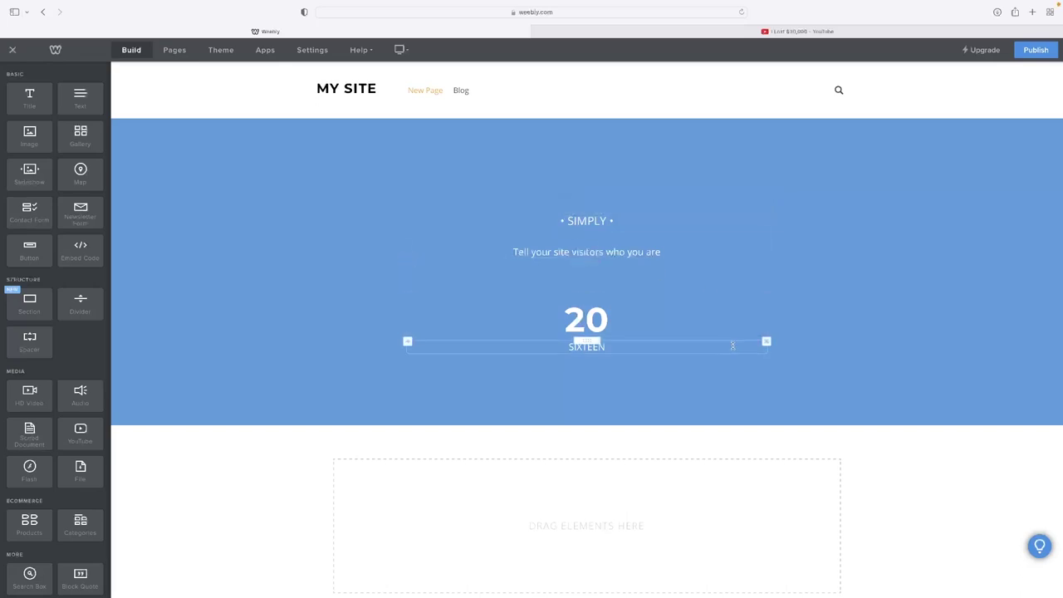
- Delete the large '20' heading from the blue banner
{"action": "left_click", "coordinate": [667, 318]}
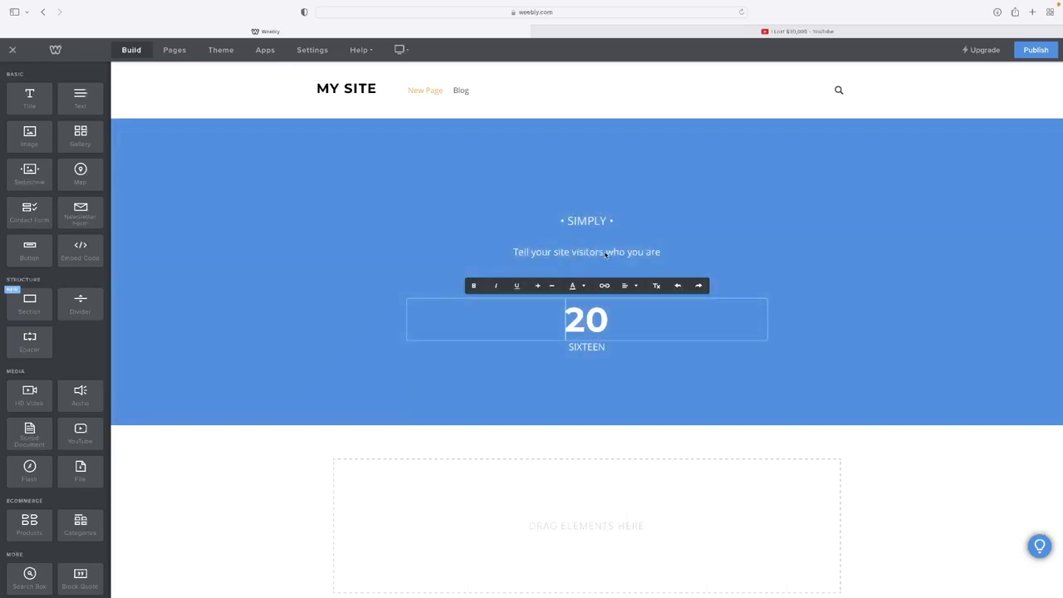
{"action": "left_click", "coordinate": [608, 251]}
{"action": "left_click", "coordinate": [607, 251]}
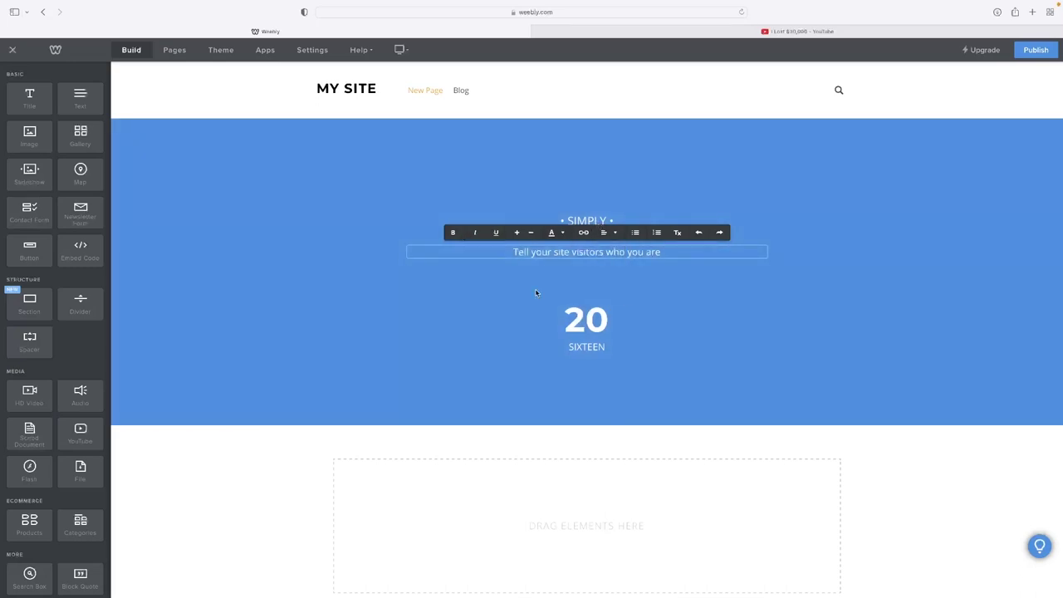
{"action": "scroll", "coordinate": [624, 363], "scroll_direction": "down", "scroll_amount": 3}
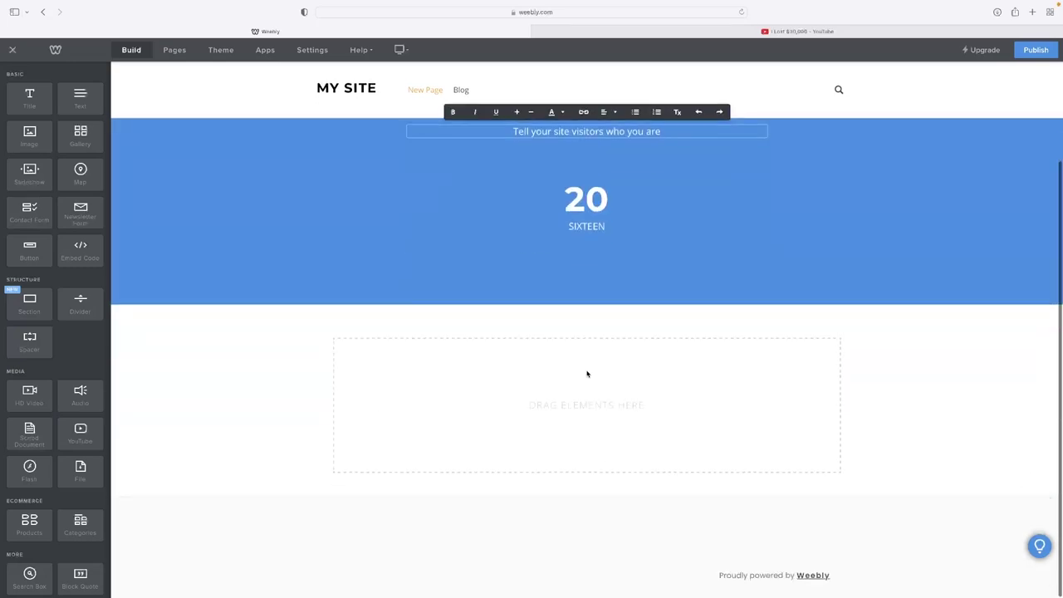
{"action": "scroll", "coordinate": [244, 219], "scroll_direction": "up", "scroll_amount": 3}
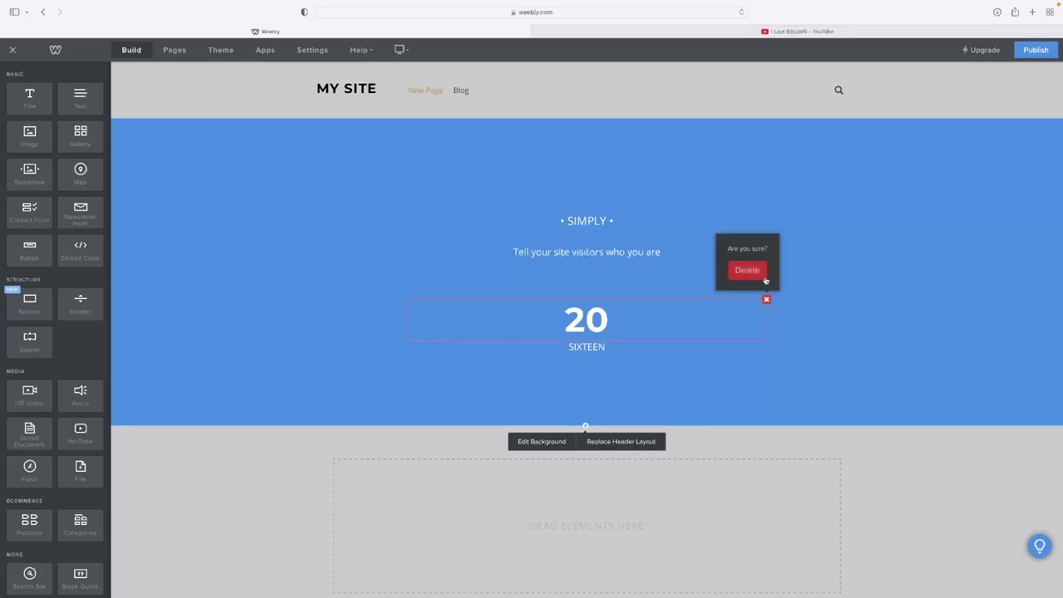
{"action": "left_click", "coordinate": [757, 277]}
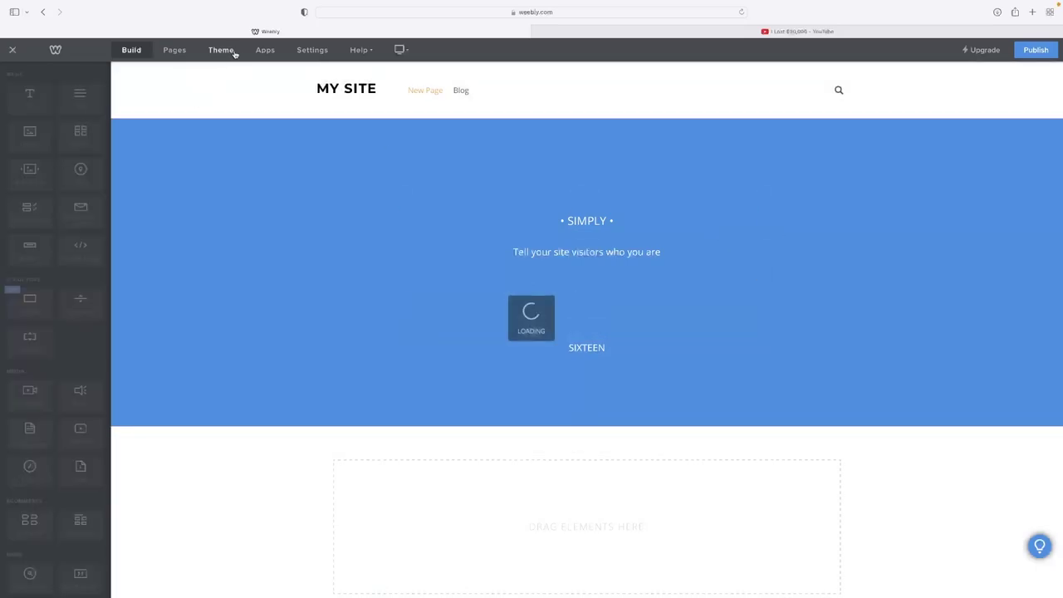
- Browse the theme gallery, filter to Portfolio themes, and view Birdseye 2's details
{"action": "left_click", "coordinate": [229, 52]}
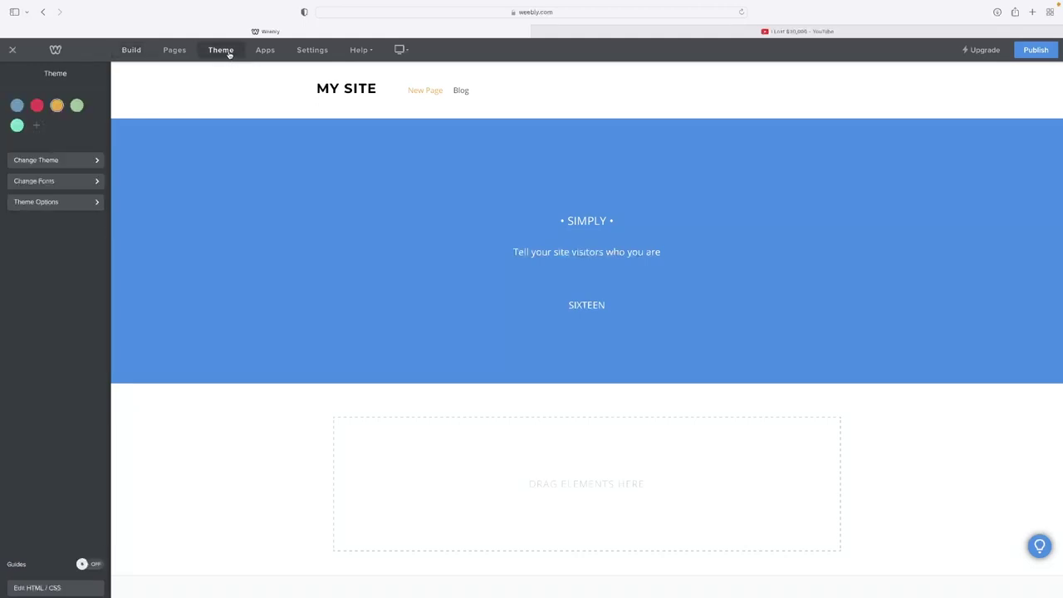
{"action": "left_click", "coordinate": [55, 165]}
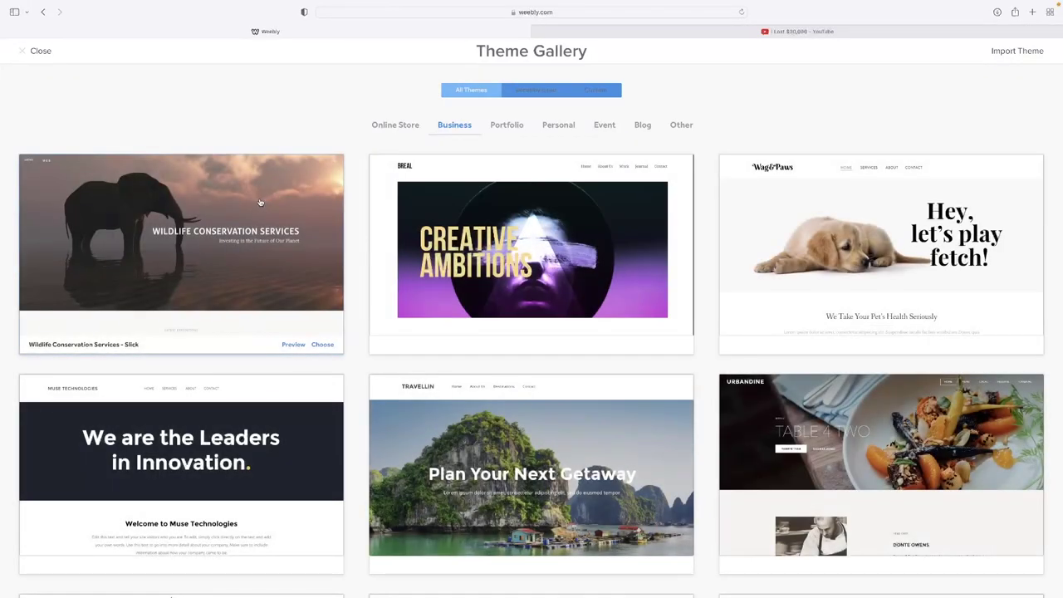
{"action": "scroll", "coordinate": [614, 232], "scroll_direction": "down", "scroll_amount": 5}
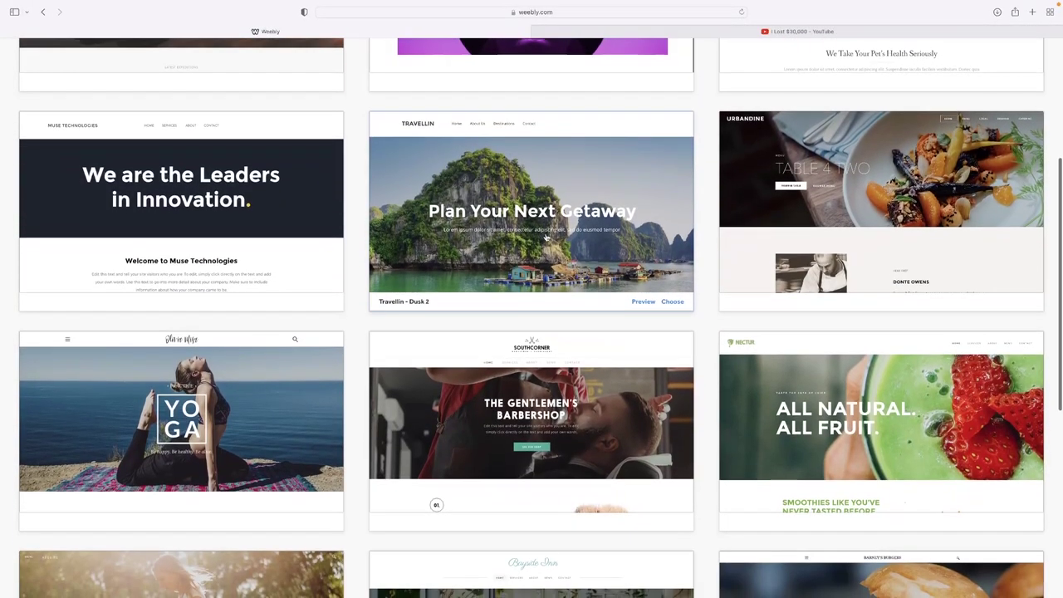
{"action": "scroll", "coordinate": [547, 238], "scroll_direction": "down", "scroll_amount": 4}
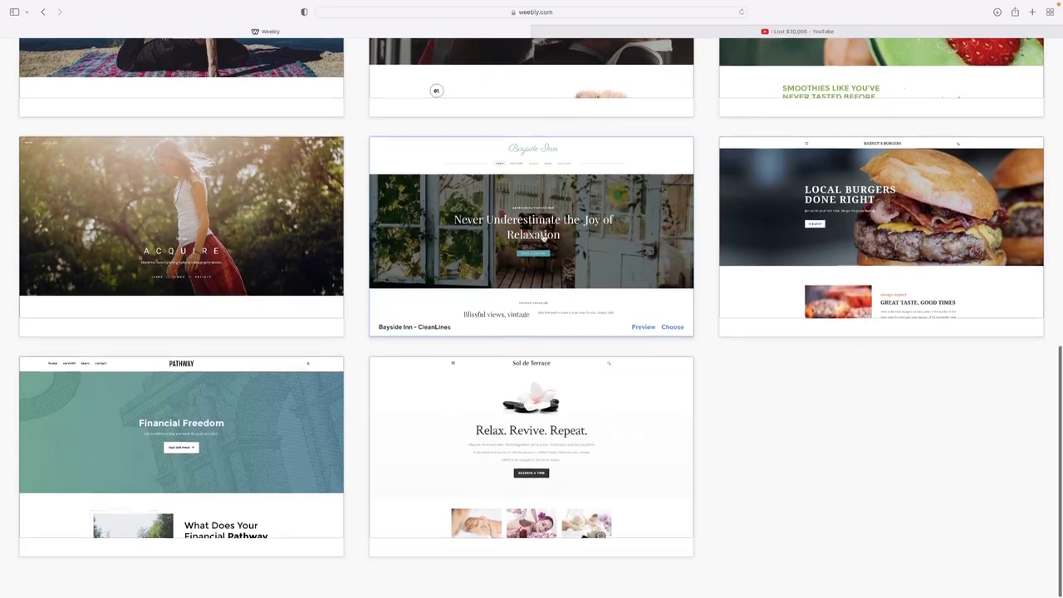
{"action": "scroll", "coordinate": [544, 238], "scroll_direction": "up", "scroll_amount": 9}
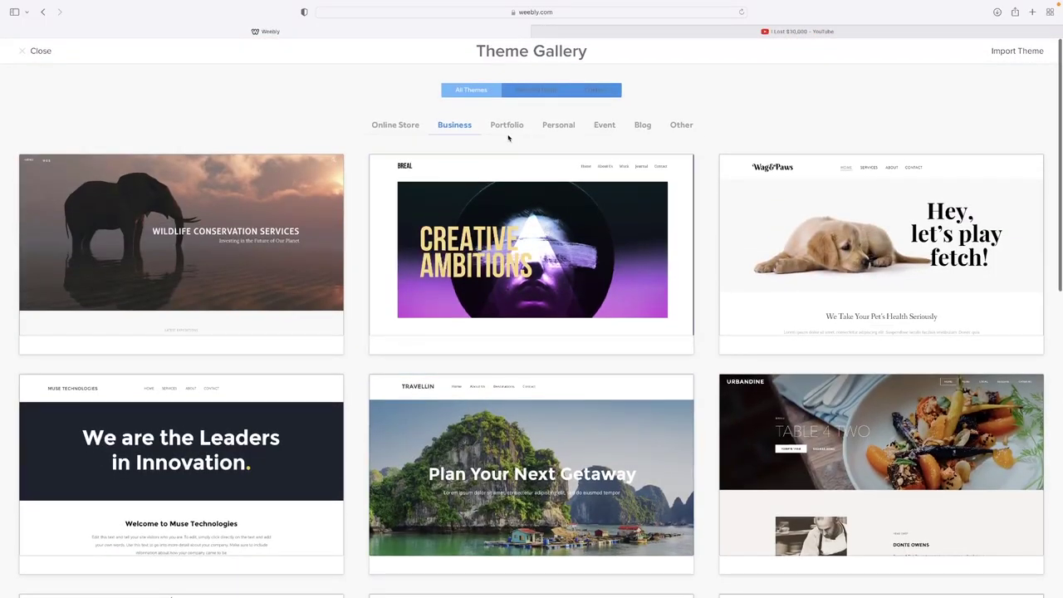
{"action": "left_click", "coordinate": [507, 124]}
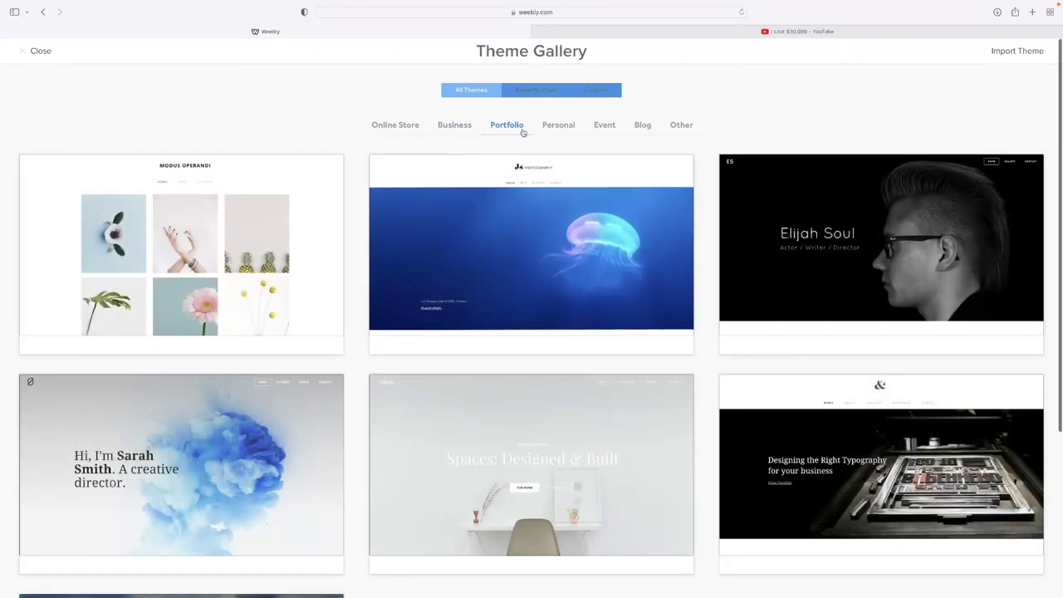
{"action": "scroll", "coordinate": [565, 249], "scroll_direction": "down", "scroll_amount": 5}
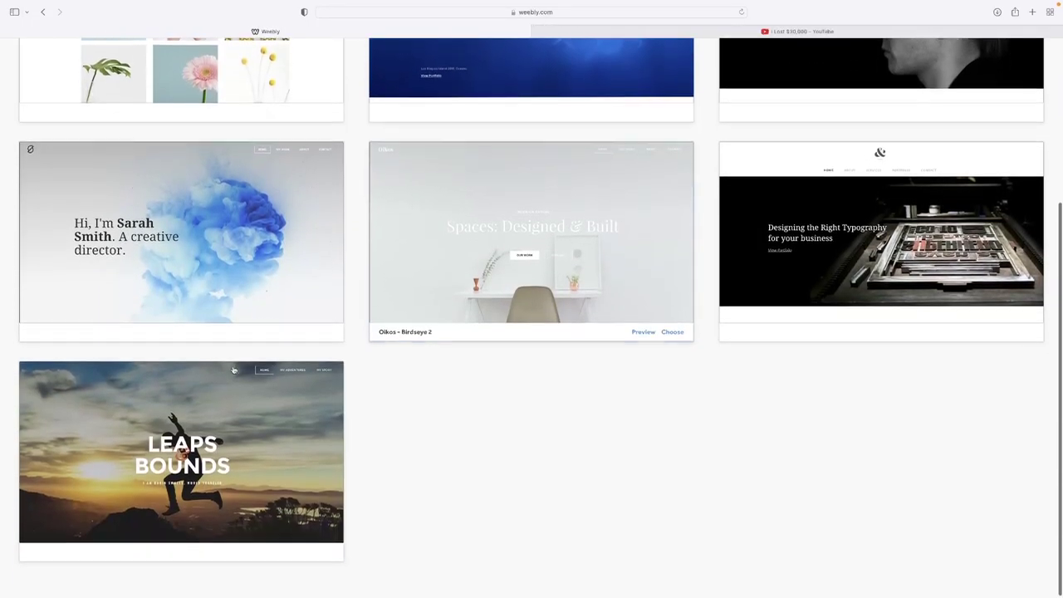
{"action": "left_click", "coordinate": [194, 260]}
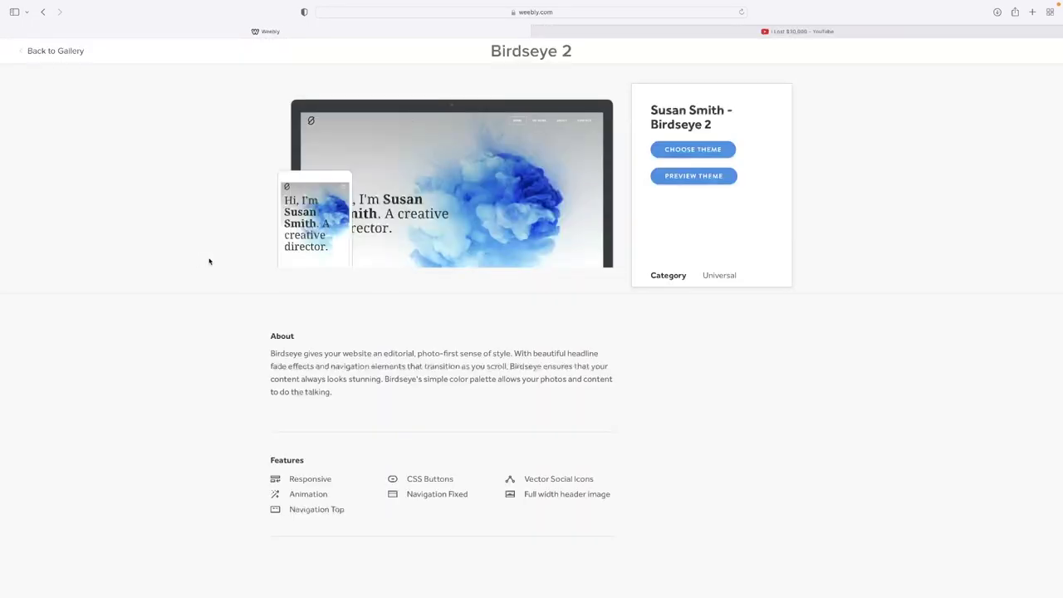
- Apply the Birdseye 2 theme to MY SITE
{"action": "left_click", "coordinate": [693, 149]}
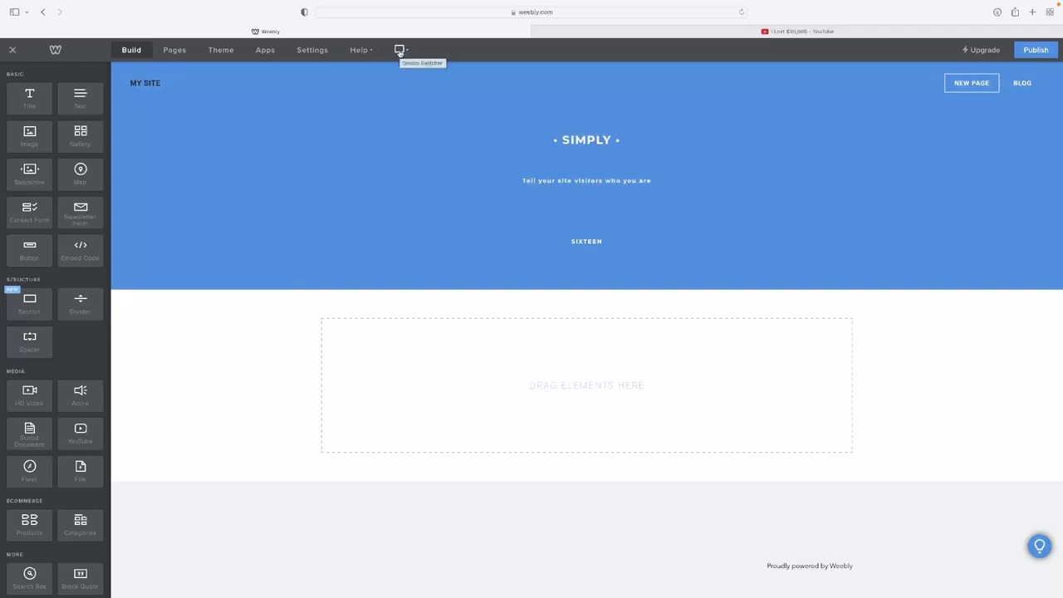
{"action": "left_click", "coordinate": [400, 51]}
- Preview the site in Mobile view and test its hamburger navigation menu
{"action": "left_click", "coordinate": [393, 88]}
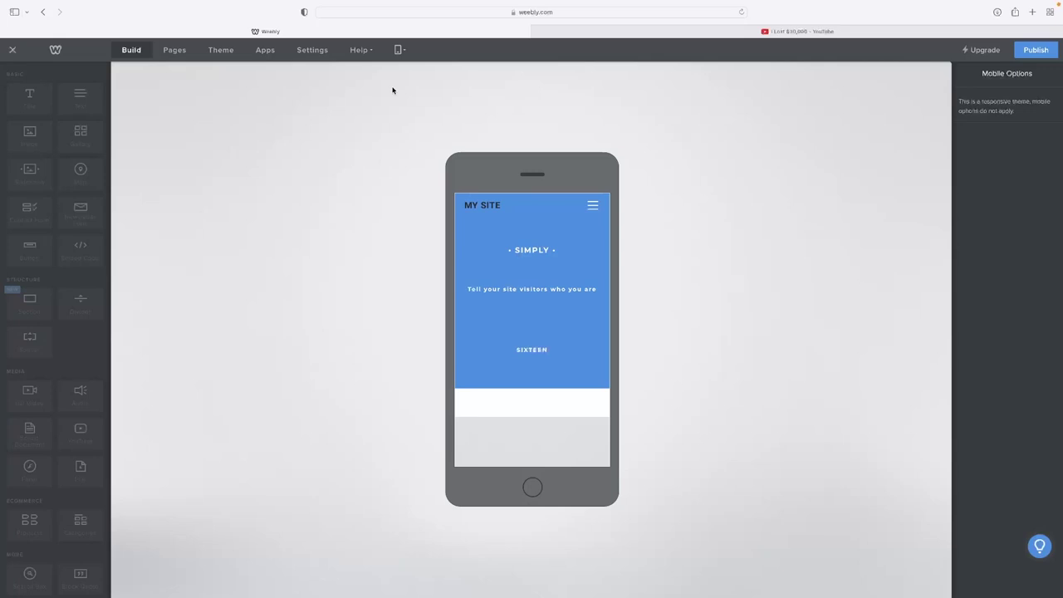
{"action": "scroll", "coordinate": [546, 281], "scroll_direction": "down", "scroll_amount": 5}
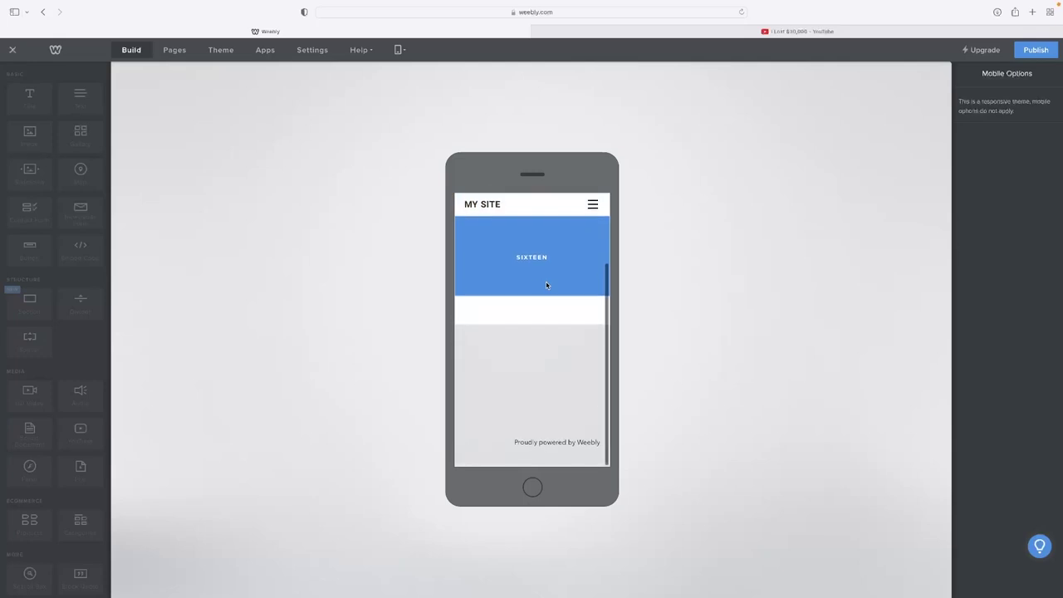
{"action": "scroll", "coordinate": [546, 282], "scroll_direction": "up", "scroll_amount": 5}
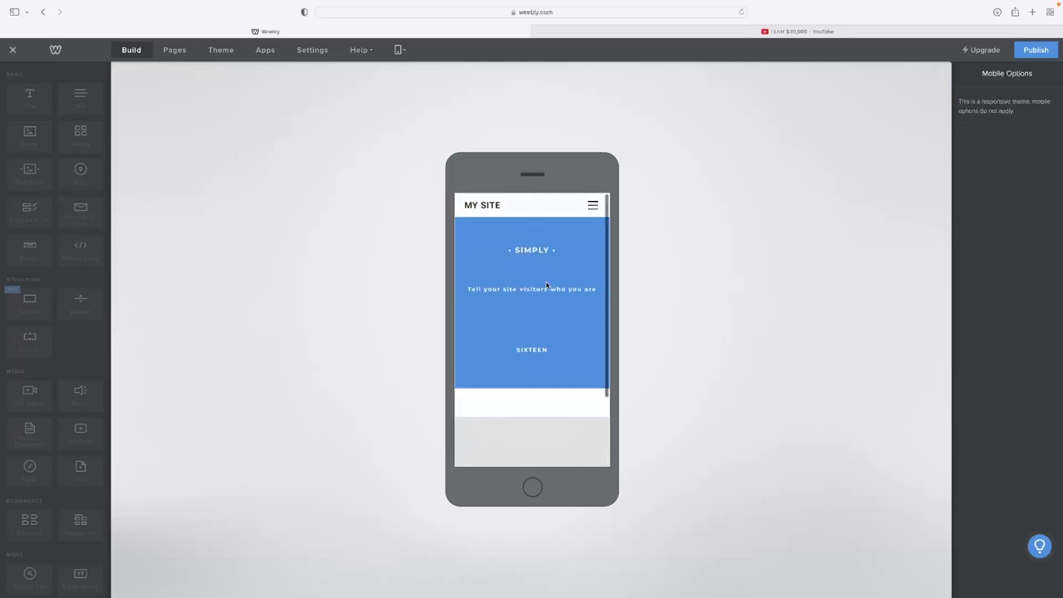
{"action": "left_click", "coordinate": [592, 205]}
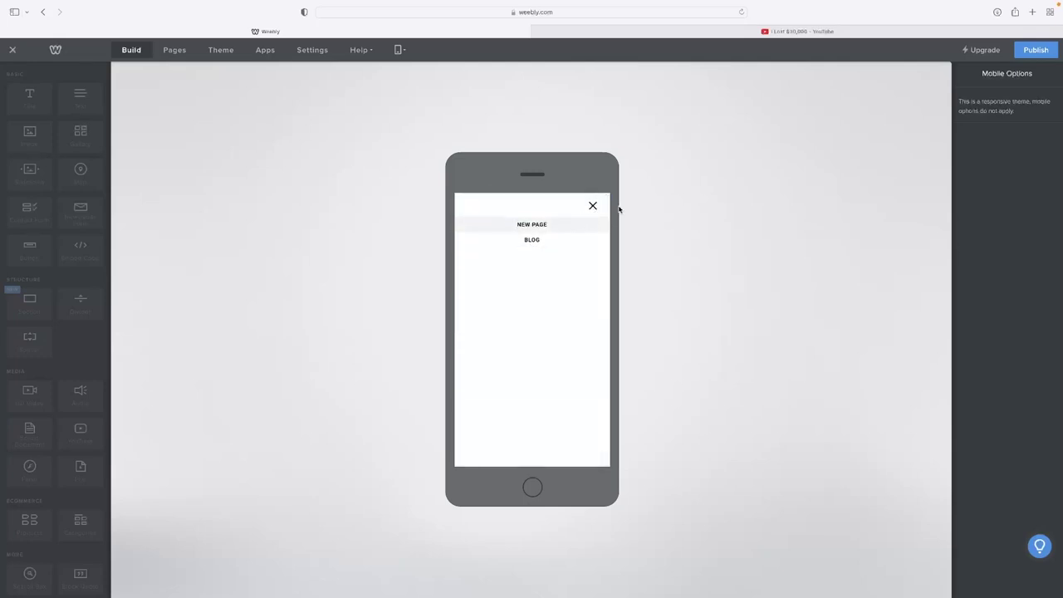
{"action": "left_click", "coordinate": [597, 208]}
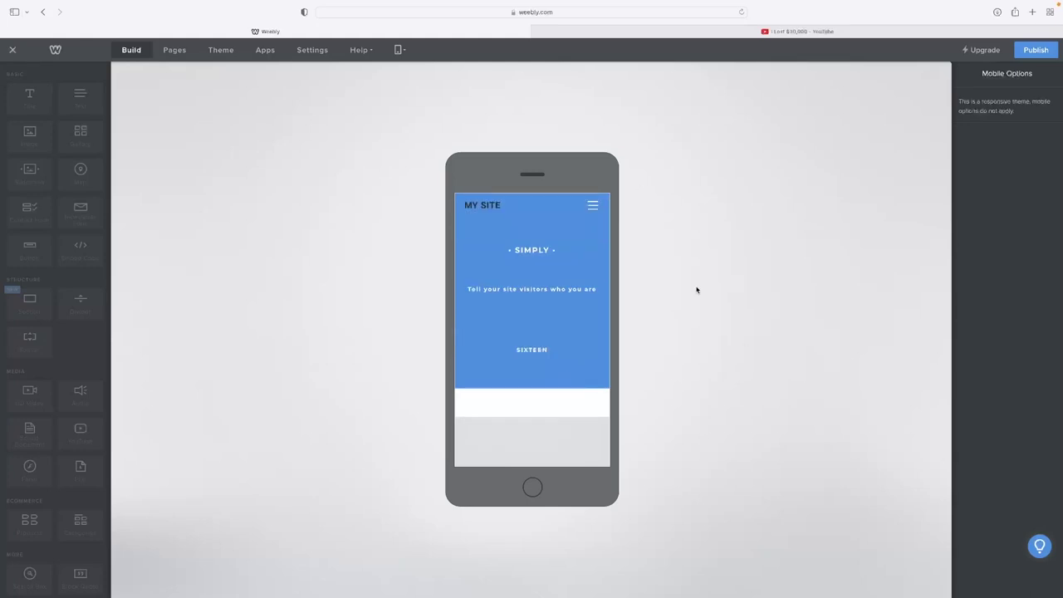
{"action": "left_click", "coordinate": [399, 49]}
- Return to Desktop view, look through the Build elements, and open General settings
{"action": "left_click", "coordinate": [400, 73]}
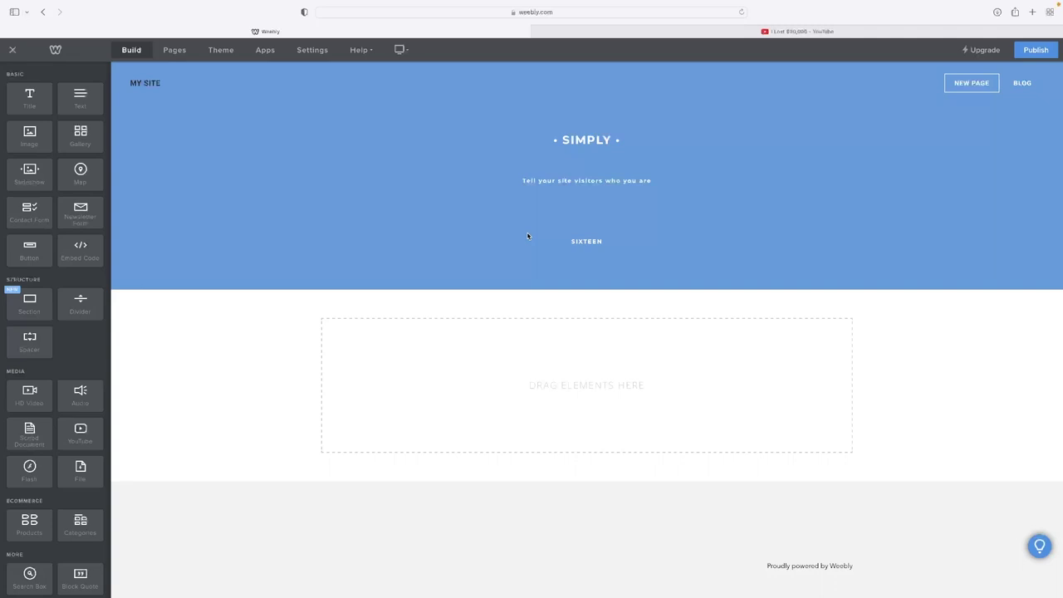
{"action": "scroll", "coordinate": [71, 330], "scroll_direction": "down", "scroll_amount": 3}
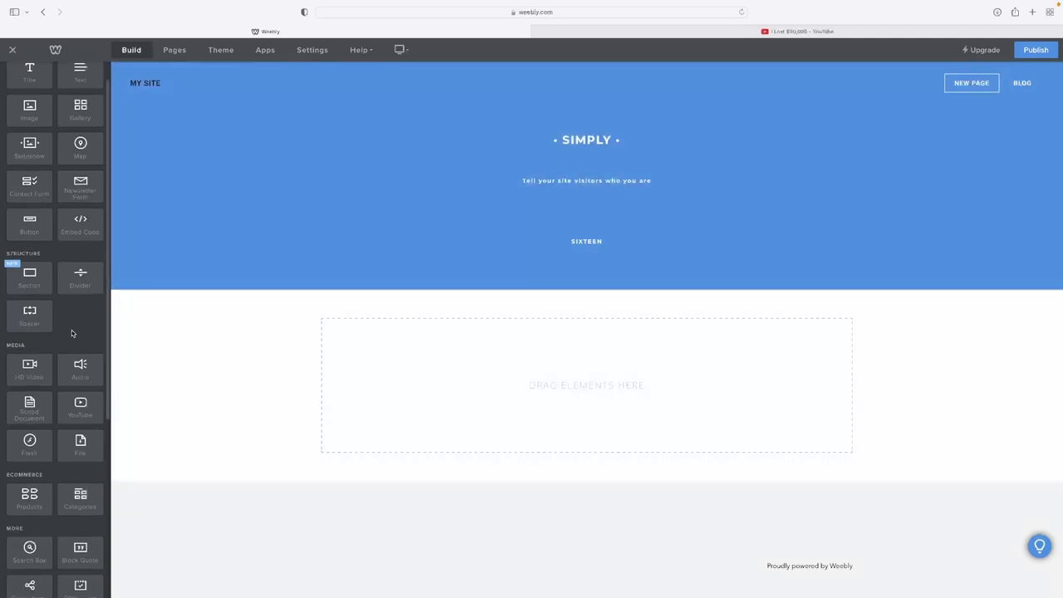
{"action": "scroll", "coordinate": [71, 330], "scroll_direction": "up", "scroll_amount": 3}
{"action": "scroll", "coordinate": [70, 330], "scroll_direction": "down", "scroll_amount": 8}
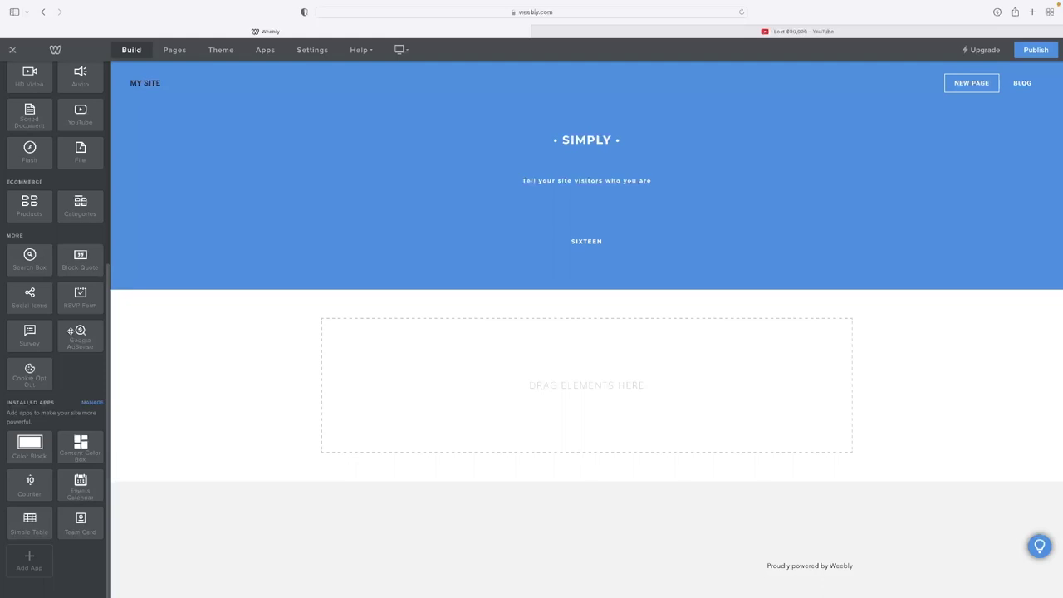
{"action": "scroll", "coordinate": [55, 332], "scroll_direction": "up", "scroll_amount": 6}
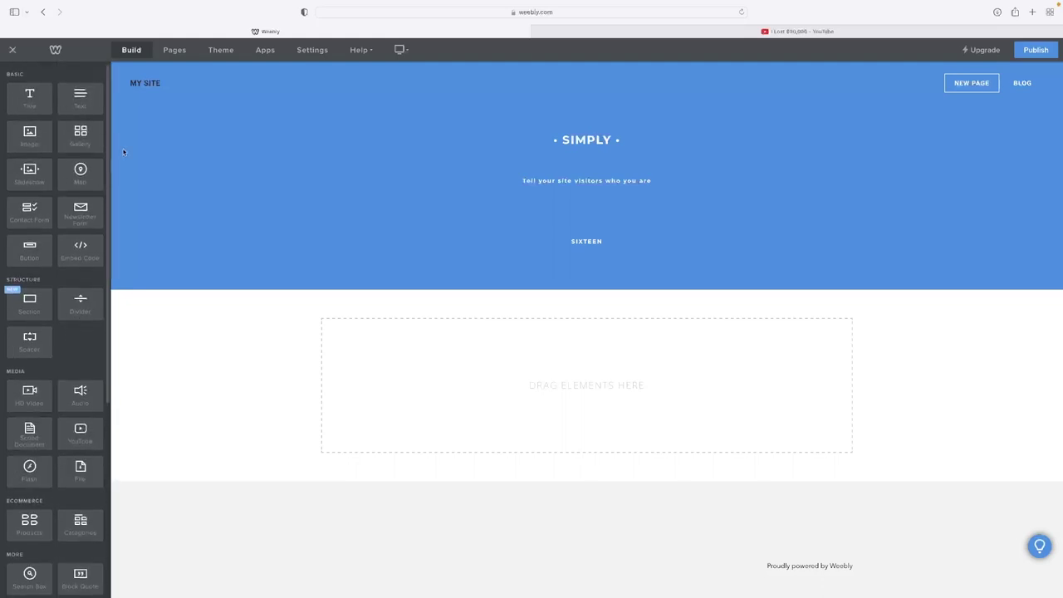
{"action": "scroll", "coordinate": [73, 269], "scroll_direction": "down", "scroll_amount": 5}
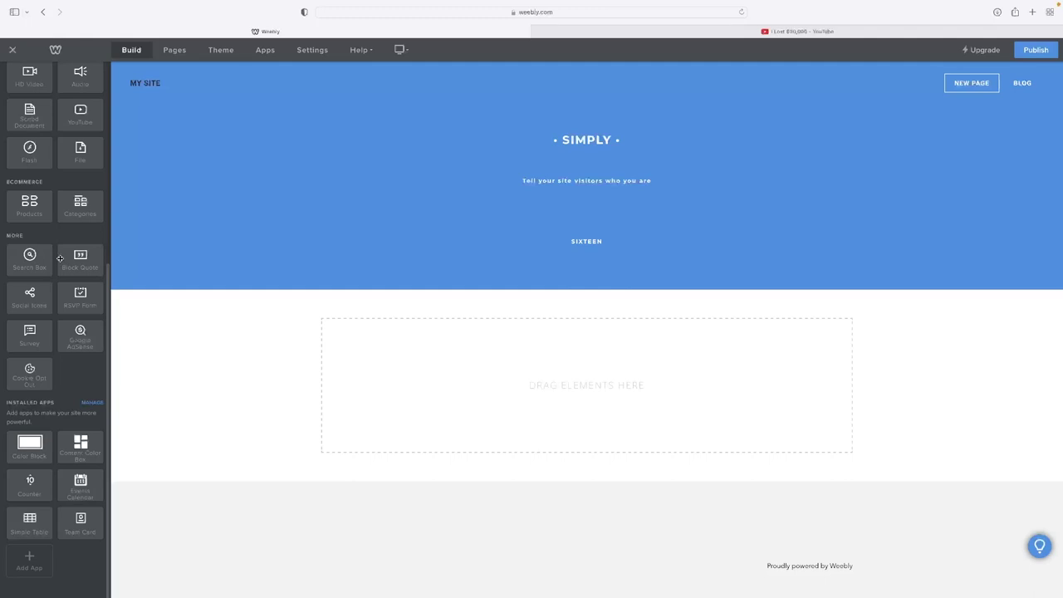
{"action": "scroll", "coordinate": [67, 411], "scroll_direction": "up", "scroll_amount": 5}
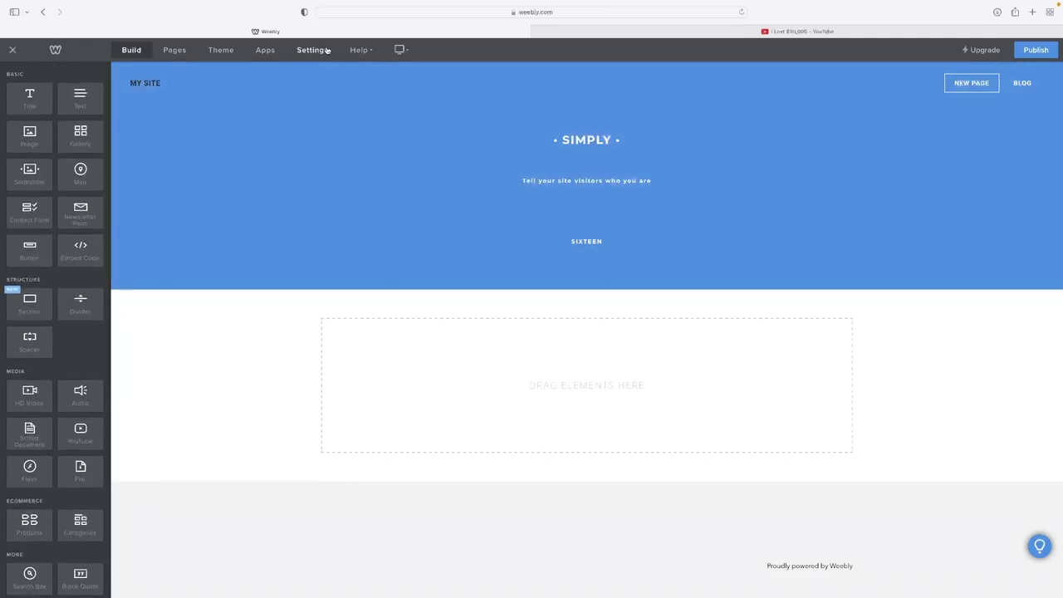
{"action": "left_click", "coordinate": [313, 53]}
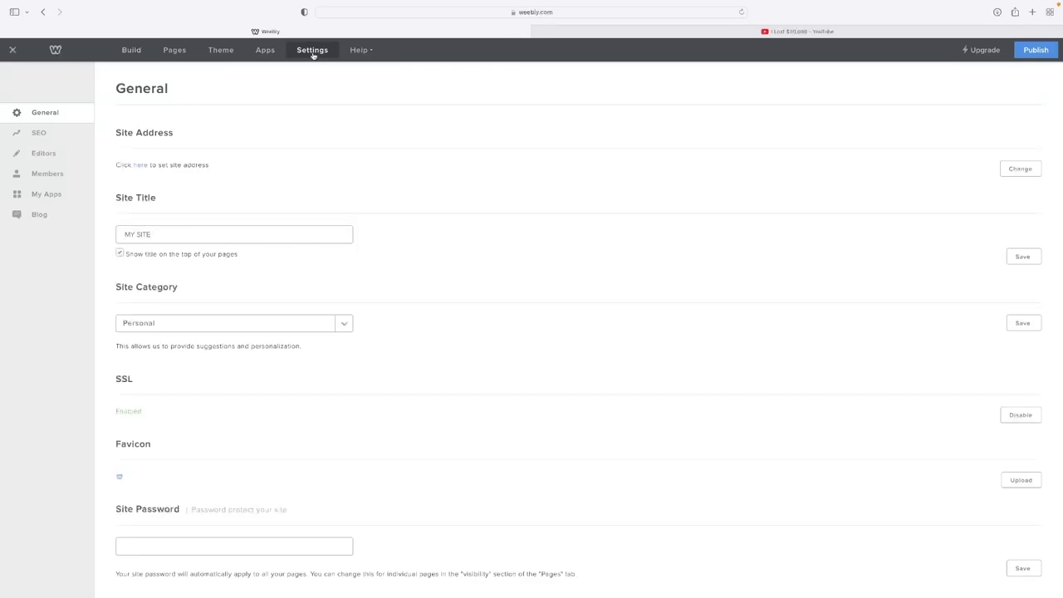
- Review the General settings and view the site's SEO settings
{"action": "scroll", "coordinate": [449, 221], "scroll_direction": "down", "scroll_amount": 10}
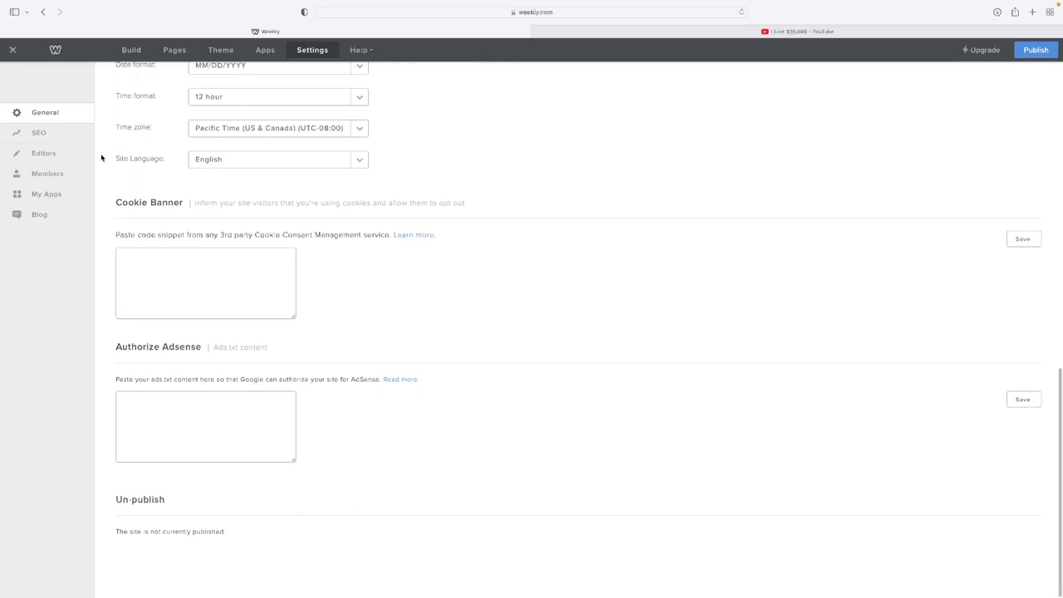
{"action": "left_click", "coordinate": [38, 133]}
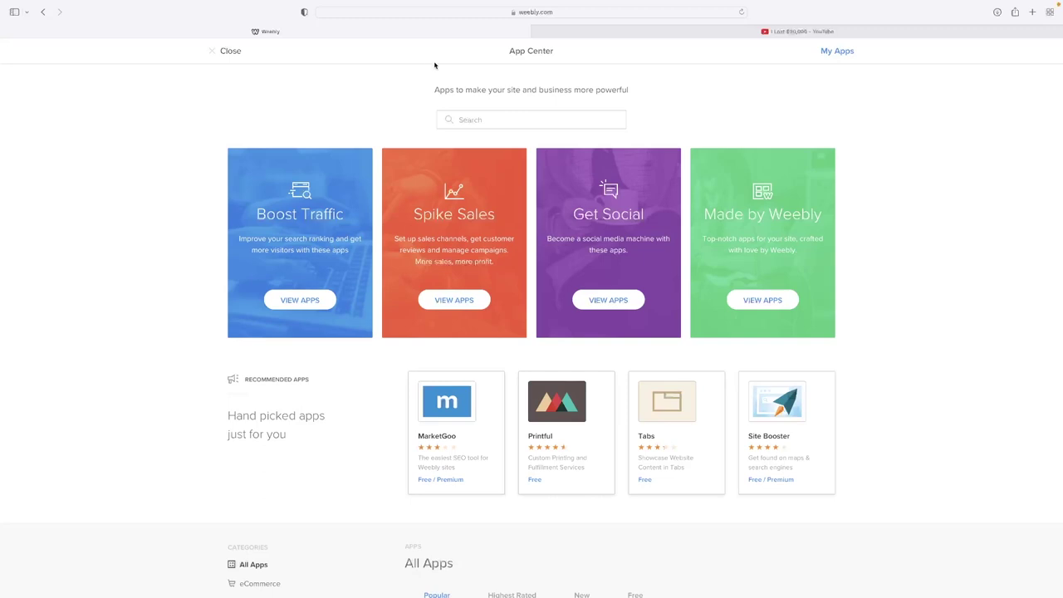
- Close the App Center to return to the MY SITE editor
{"action": "left_click", "coordinate": [213, 52]}
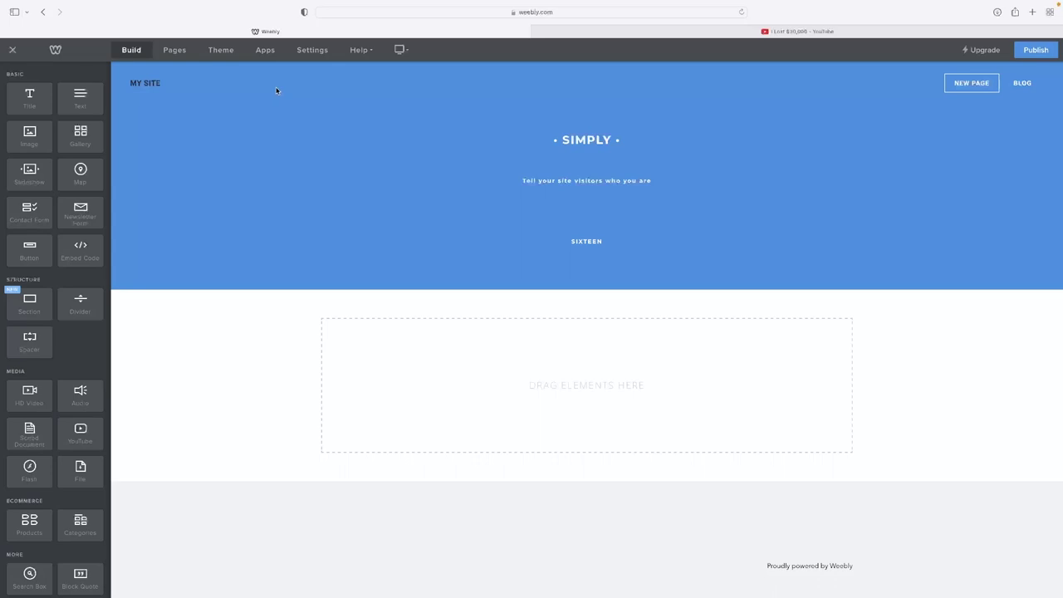